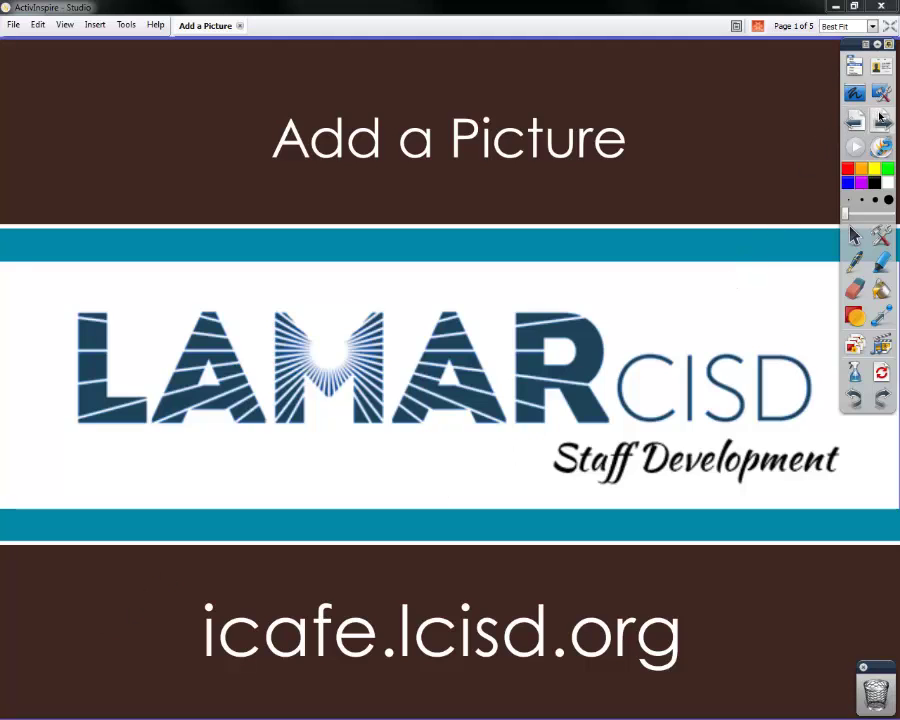
# - Page forward twice to page 3 of 5, 'Characteristics of Mammals'
pyautogui.click(880, 122)
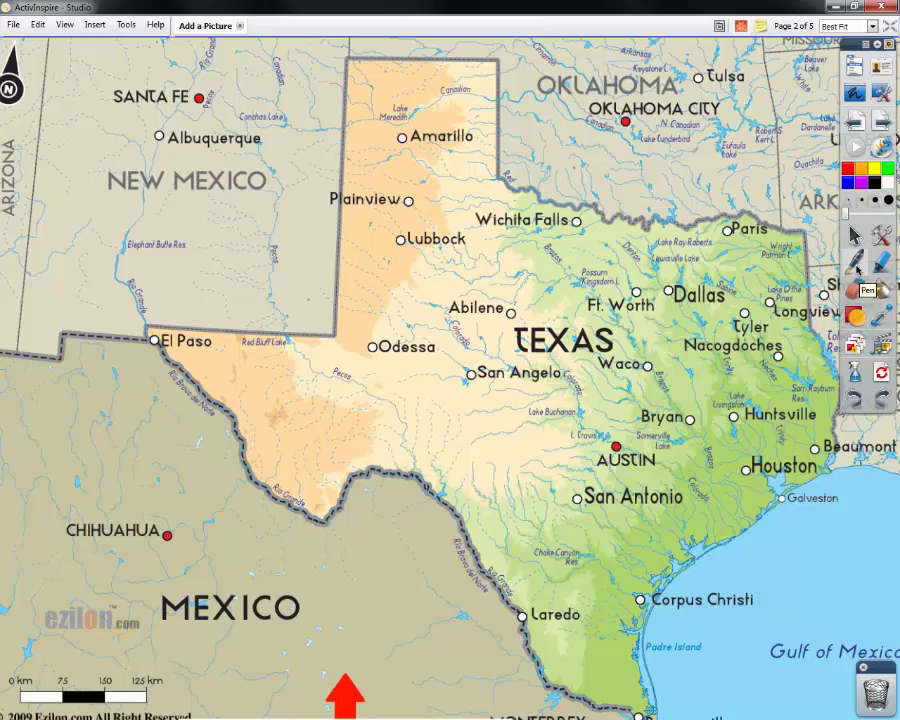
pyautogui.click(882, 122)
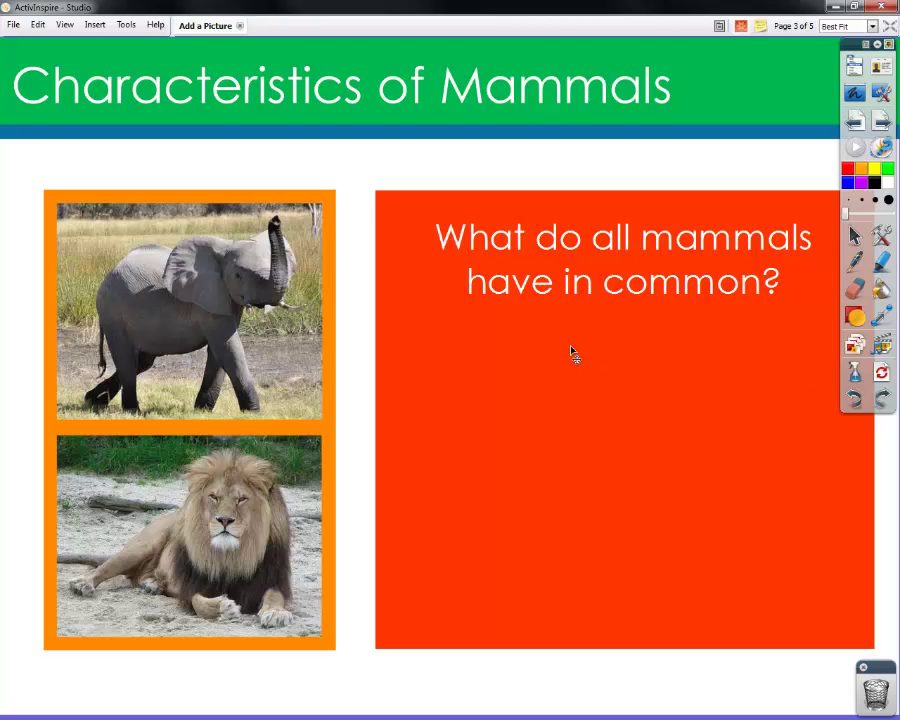
# - Delete the lion photo, leaving only the elephant picture
pyautogui.click(226, 515)
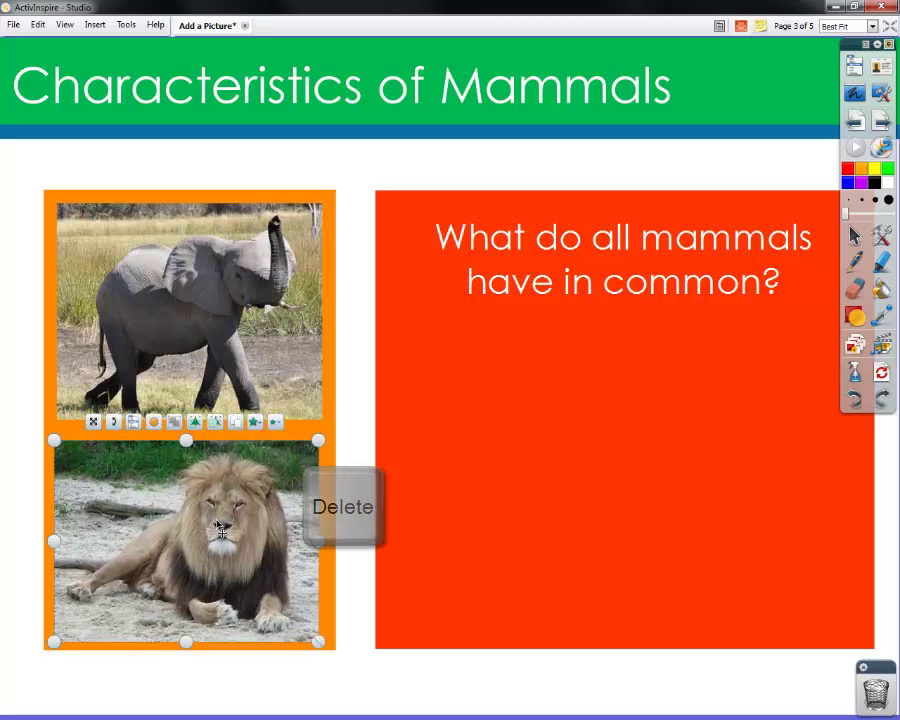
pyautogui.press('Delete')
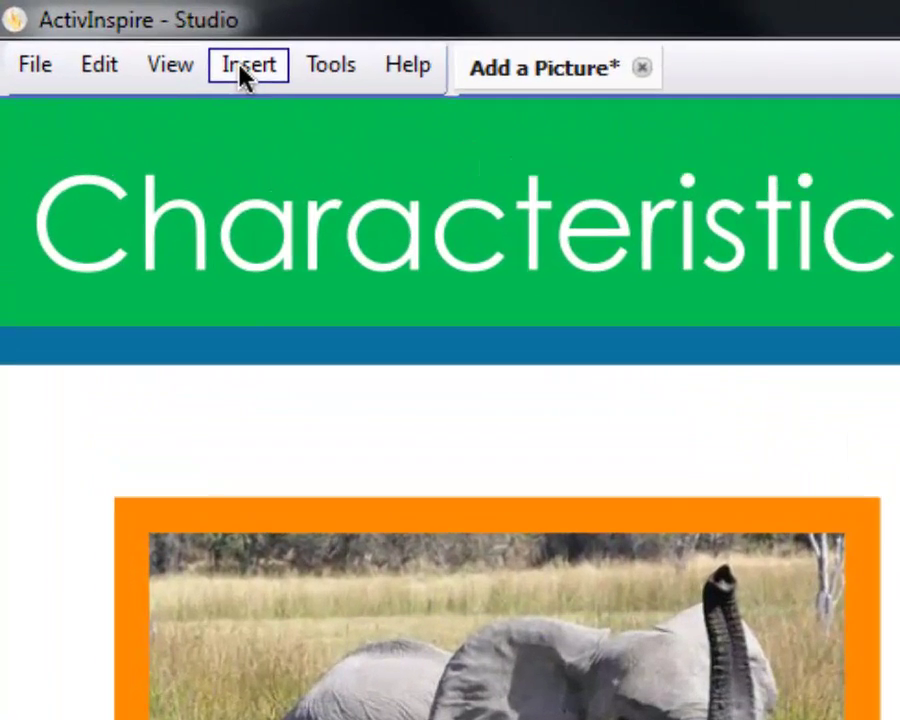
# - Insert Beluga Whale.jpg from the Desktop through Insert > Media, nudging it slightly
pyautogui.click(242, 72)
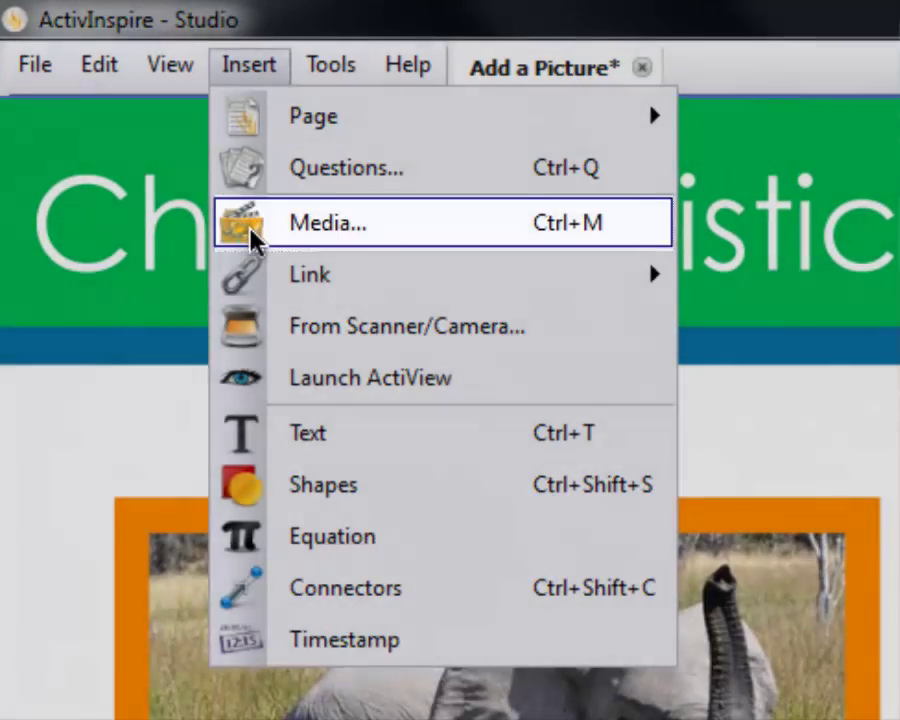
pyautogui.click(255, 240)
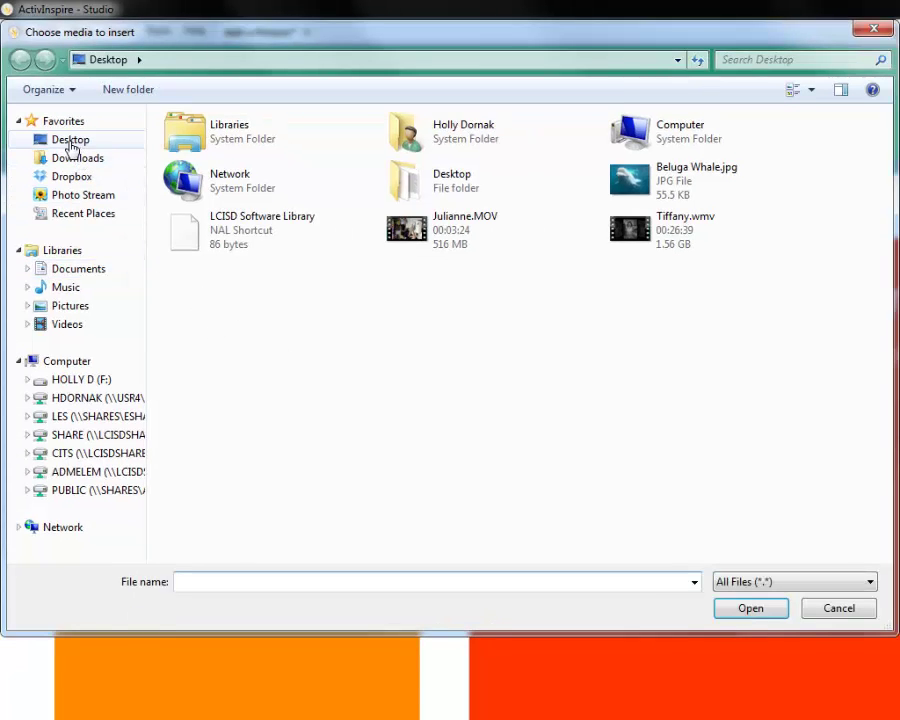
pyautogui.click(68, 144)
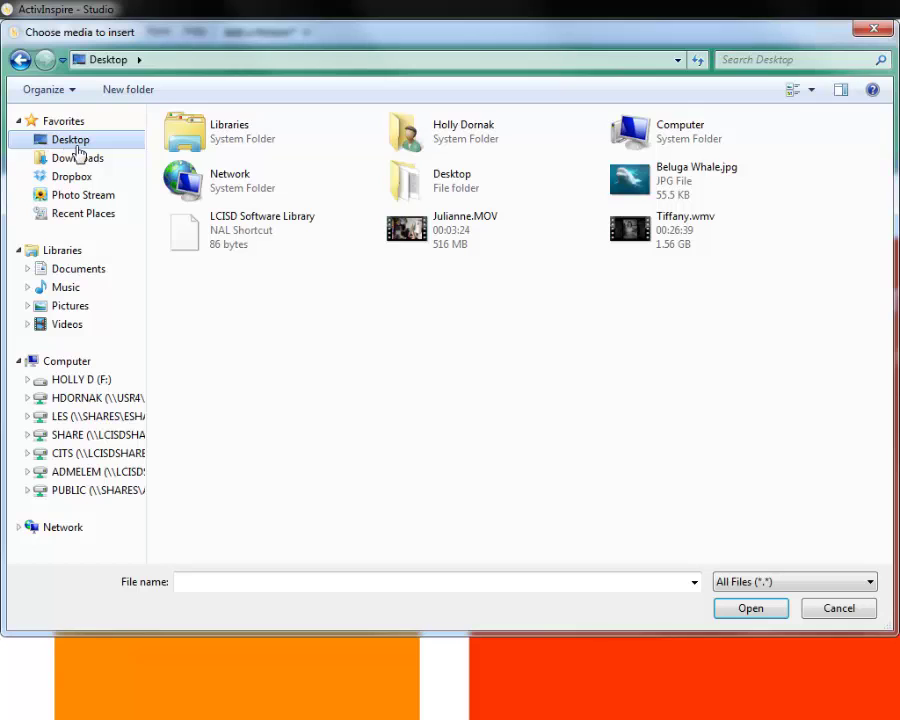
pyautogui.click(667, 176)
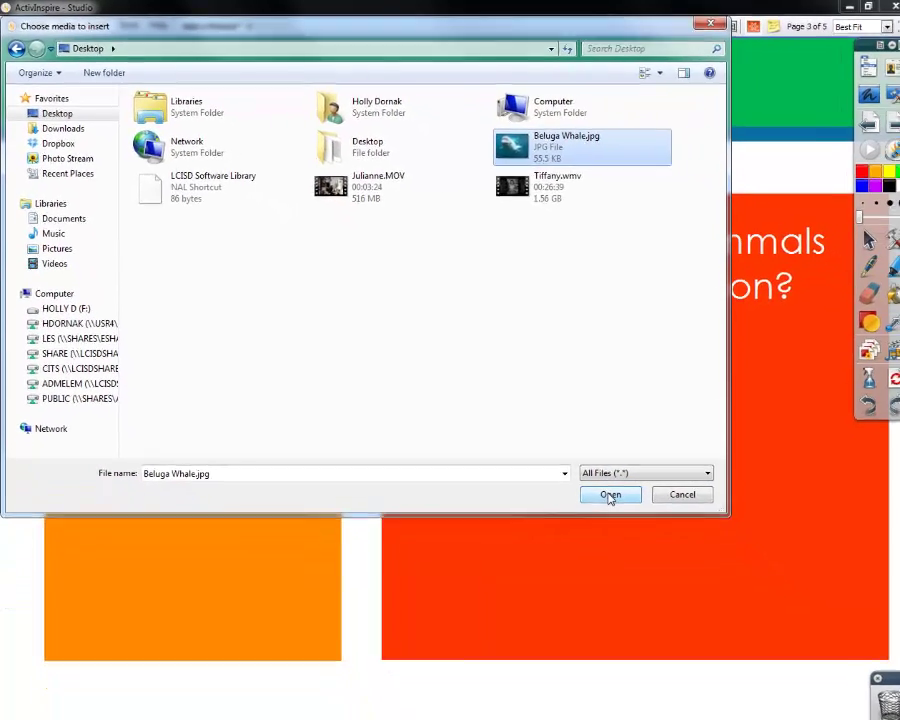
pyautogui.click(688, 555)
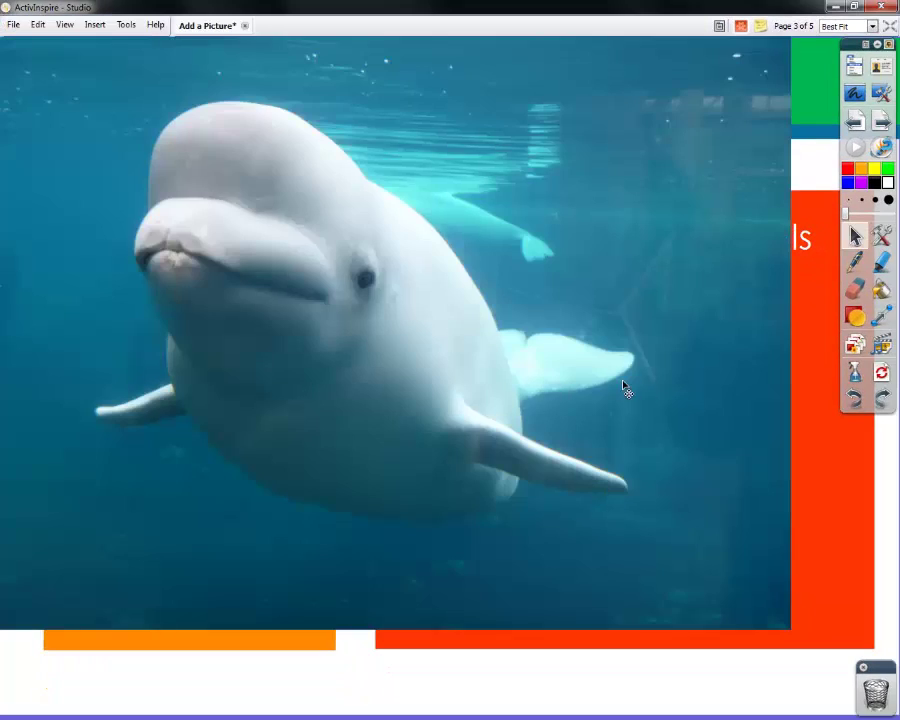
pyautogui.moveTo(566, 394); pyautogui.dragTo(593, 410)
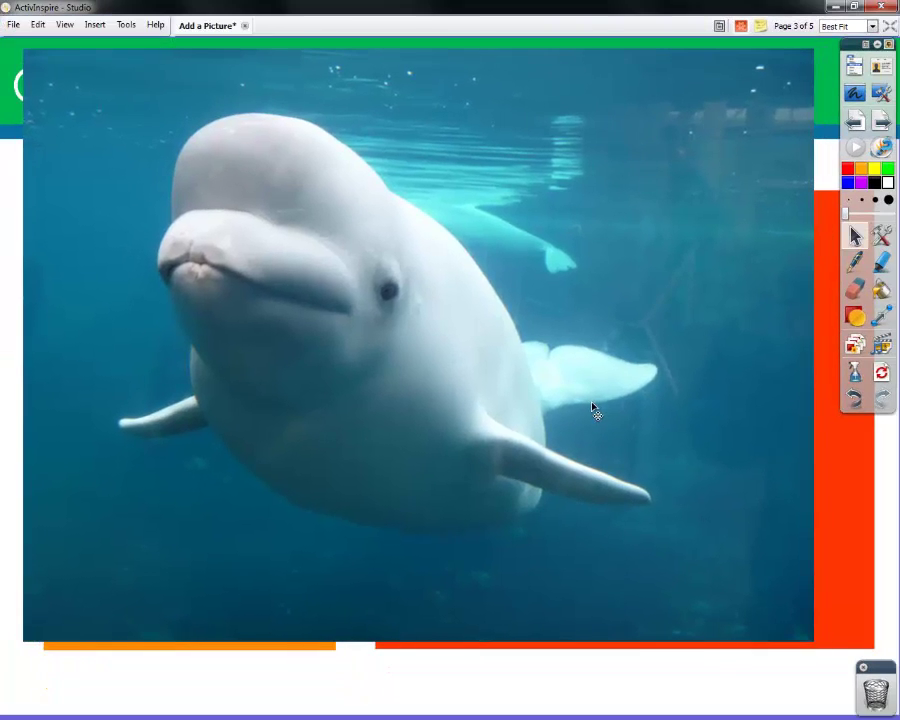
# - Shrink the beluga picture and drag it onto the orange frame
pyautogui.click(463, 273)
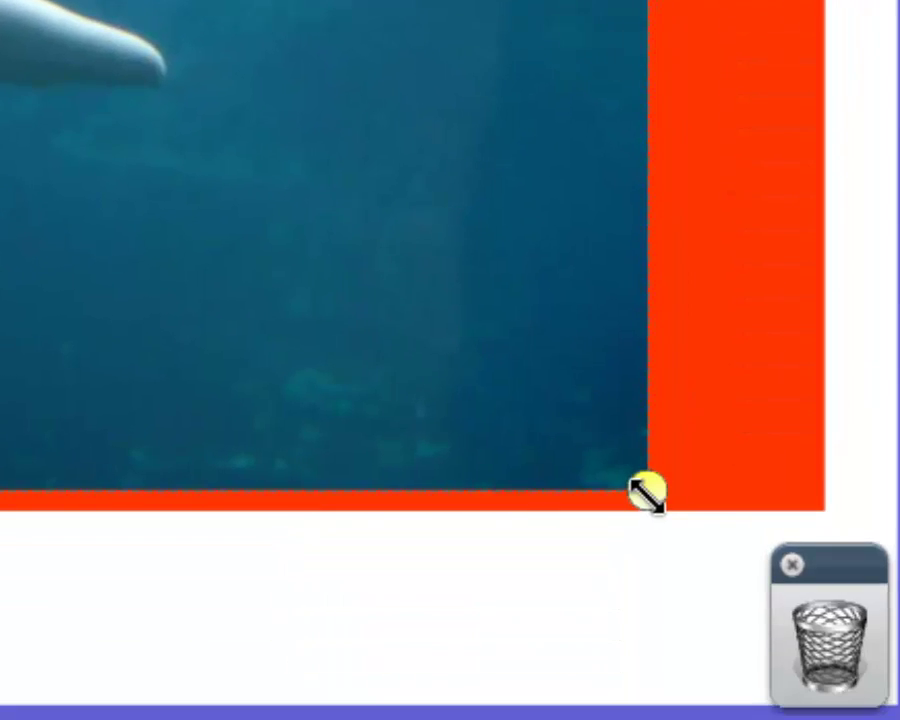
pyautogui.moveTo(640, 500); pyautogui.dragTo(58, 71)
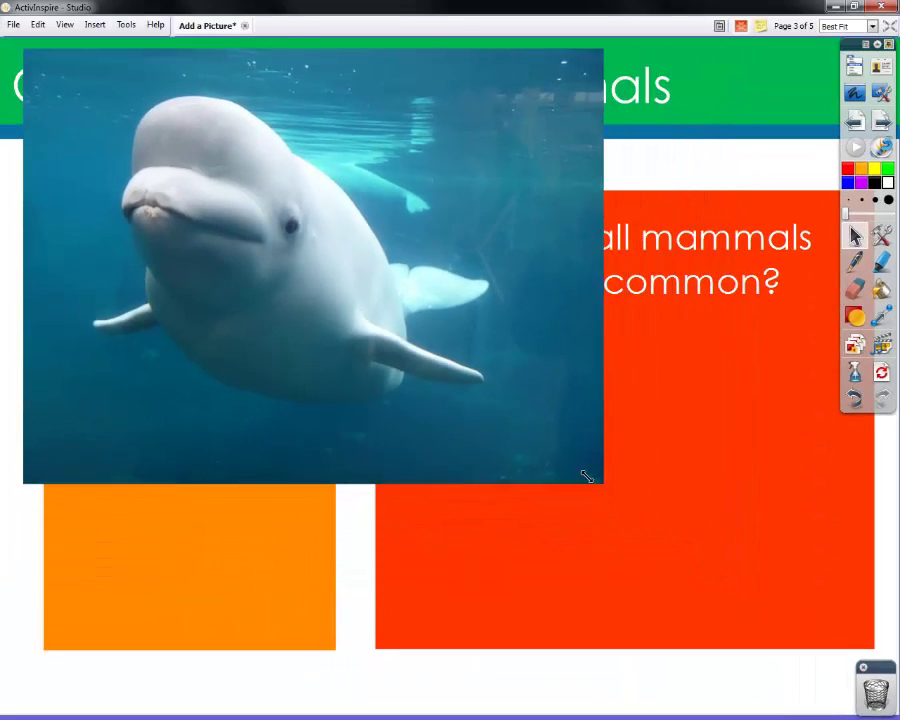
pyautogui.moveTo(587, 477); pyautogui.dragTo(384, 318)
pyautogui.moveTo(275, 177); pyautogui.dragTo(312, 464)
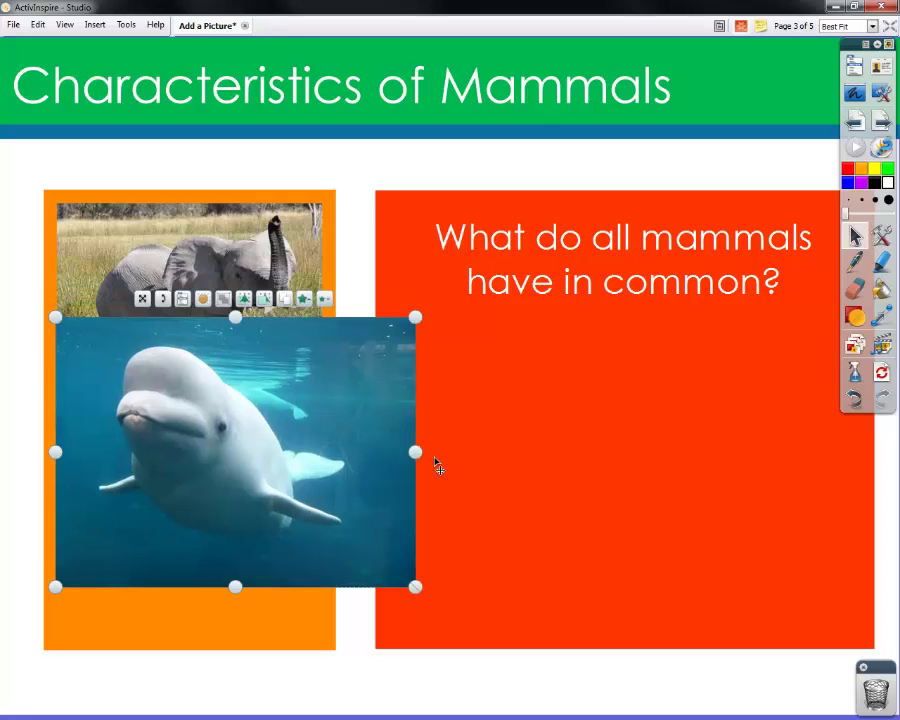
pyautogui.moveTo(416, 451); pyautogui.dragTo(450, 444)
pyautogui.moveTo(251, 316)
pyautogui.mouseDown()
pyautogui.moveTo(243, 258)
pyautogui.moveTo(238, 314)
pyautogui.mouseUp()
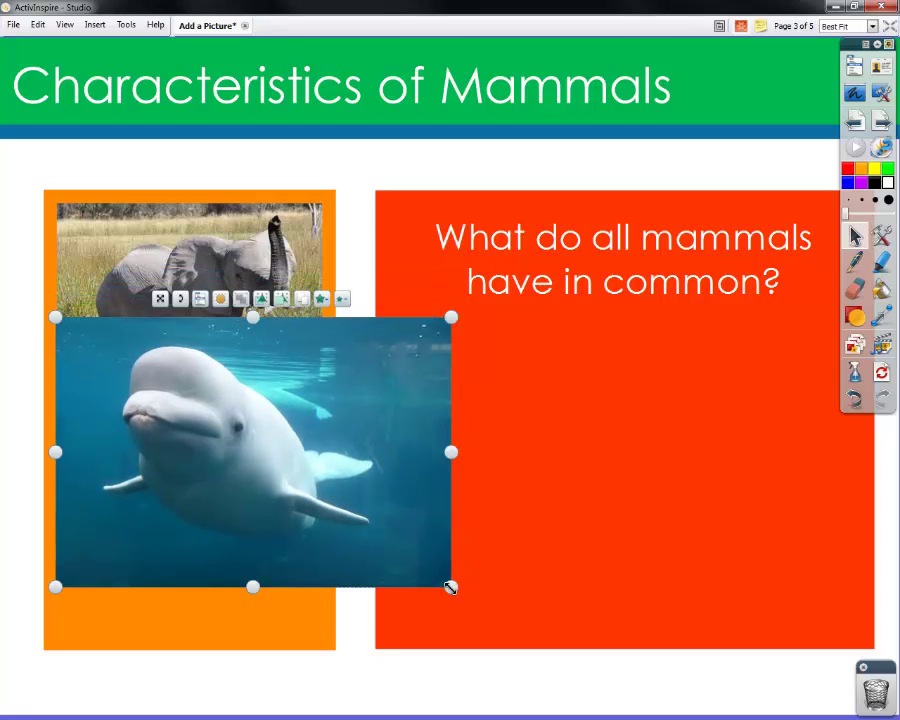
# - Fine-tune the beluga's size and position so it sits beneath the elephant
pyautogui.moveTo(450, 587); pyautogui.dragTo(354, 481)
pyautogui.moveTo(268, 416); pyautogui.dragTo(277, 442)
pyautogui.moveTo(370, 552); pyautogui.dragTo(335, 533)
pyautogui.moveTo(291, 472); pyautogui.dragTo(286, 529)
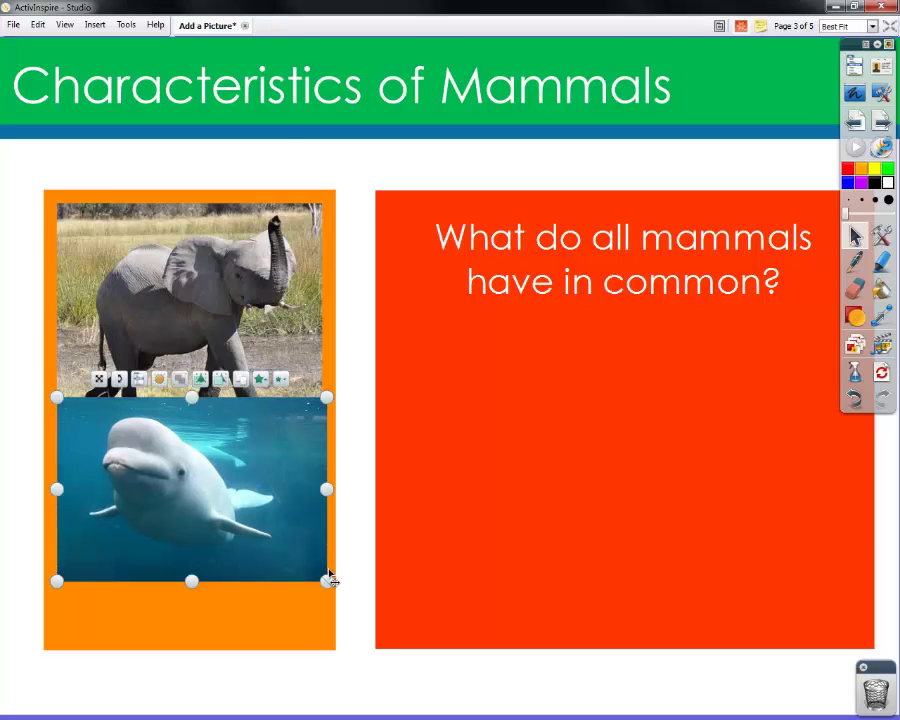
pyautogui.moveTo(325, 580); pyautogui.dragTo(320, 568)
pyautogui.moveTo(234, 498); pyautogui.dragTo(233, 538)
pyautogui.click(235, 643)
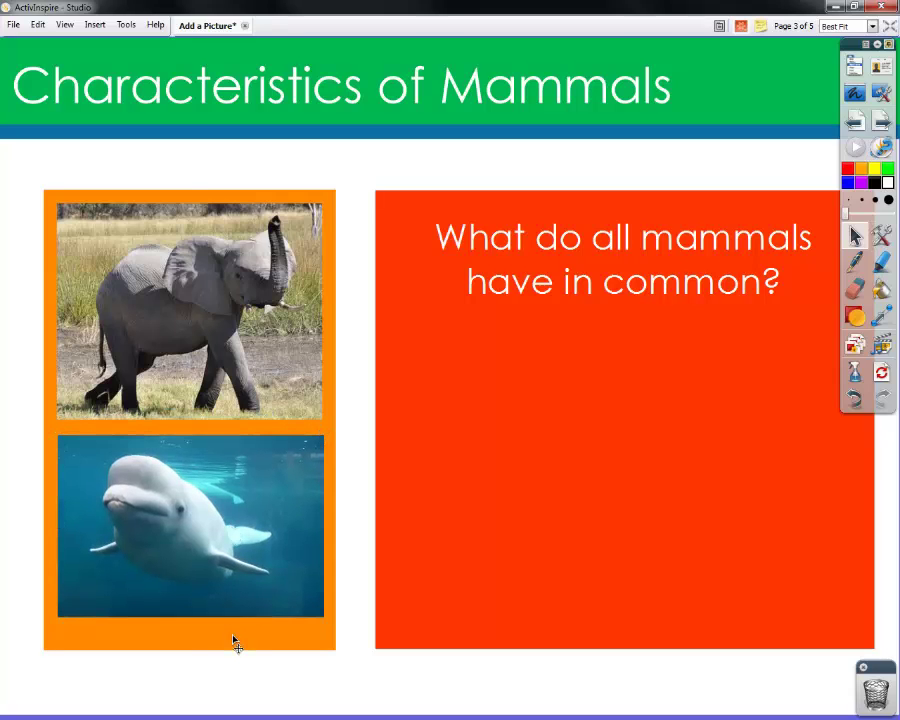
# - Shorten the orange backing rectangle to end just below the beluga picture
pyautogui.moveTo(187, 653); pyautogui.dragTo(193, 638)
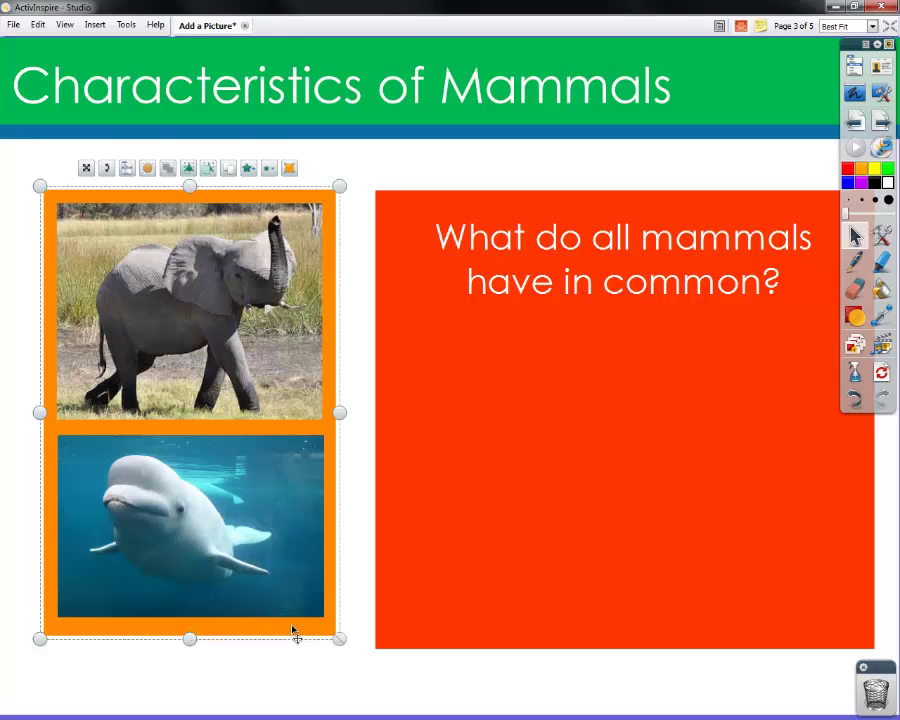
pyautogui.click(358, 557)
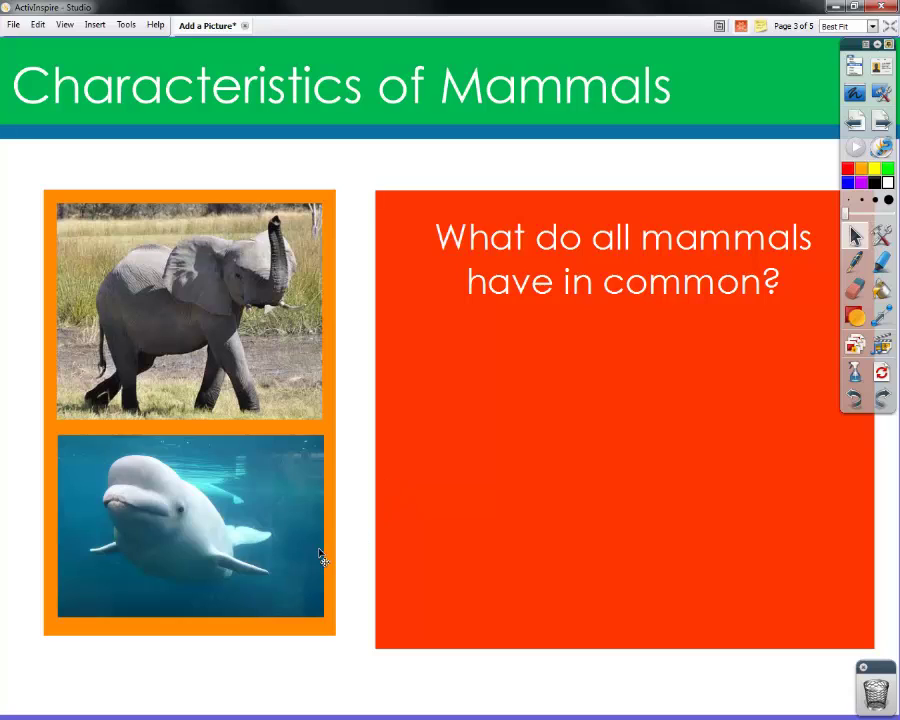
pyautogui.rightClick(237, 531)
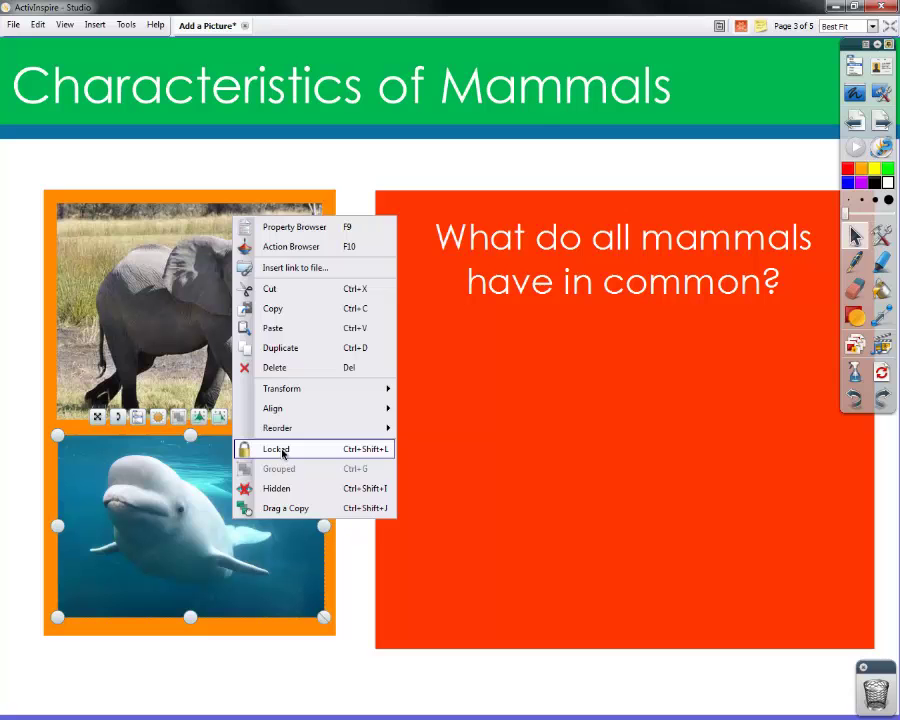
# - Lock the beluga picture and turn Design Mode off
pyautogui.click(288, 456)
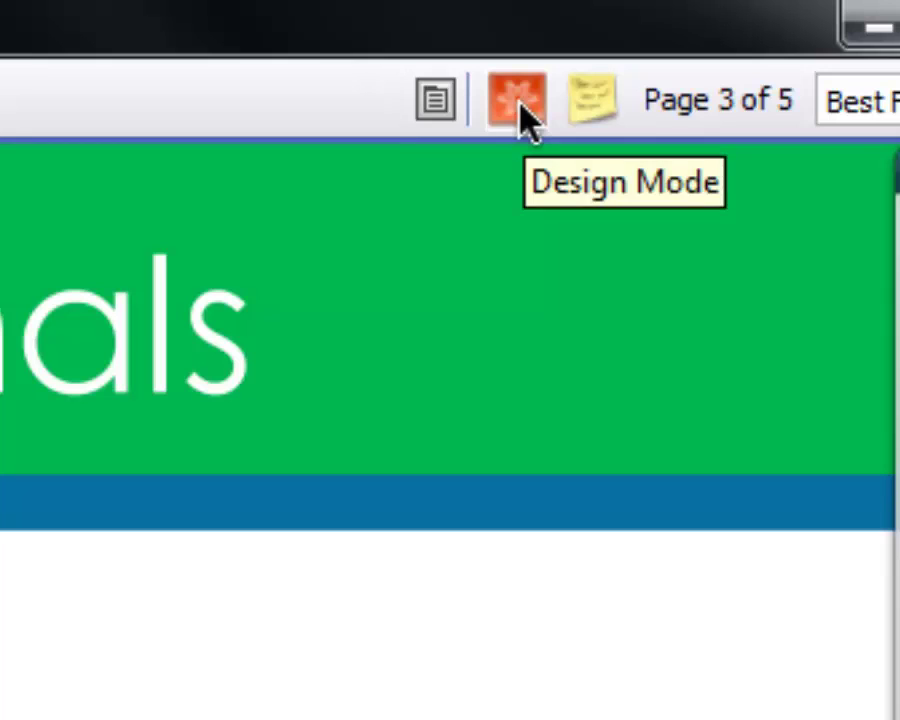
pyautogui.click(520, 105)
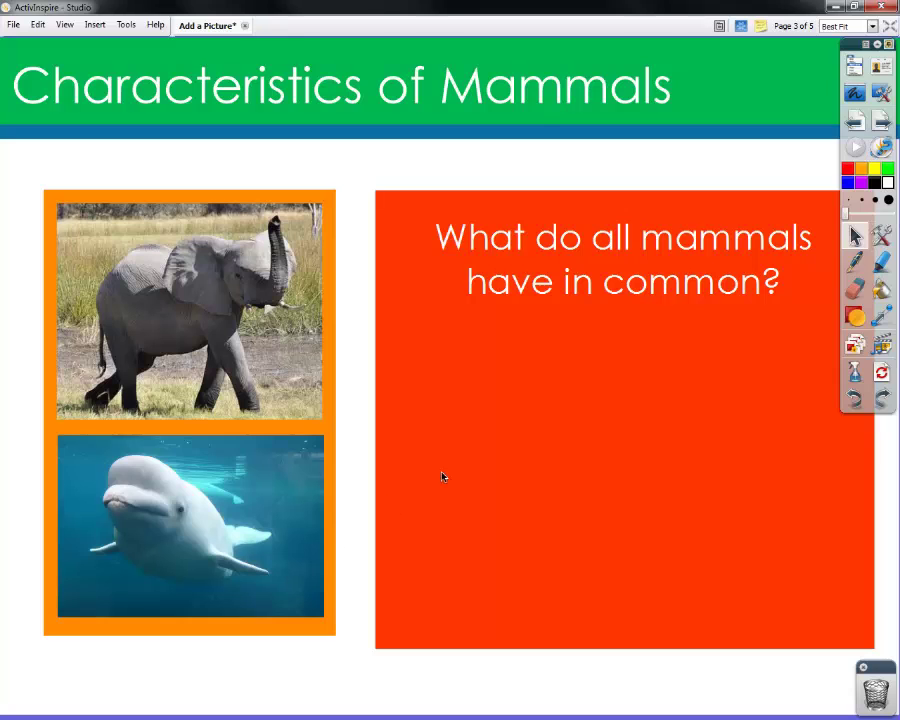
# - Page forward to page 5 of 5, the Lamar CISD closing slide
pyautogui.click(881, 122)
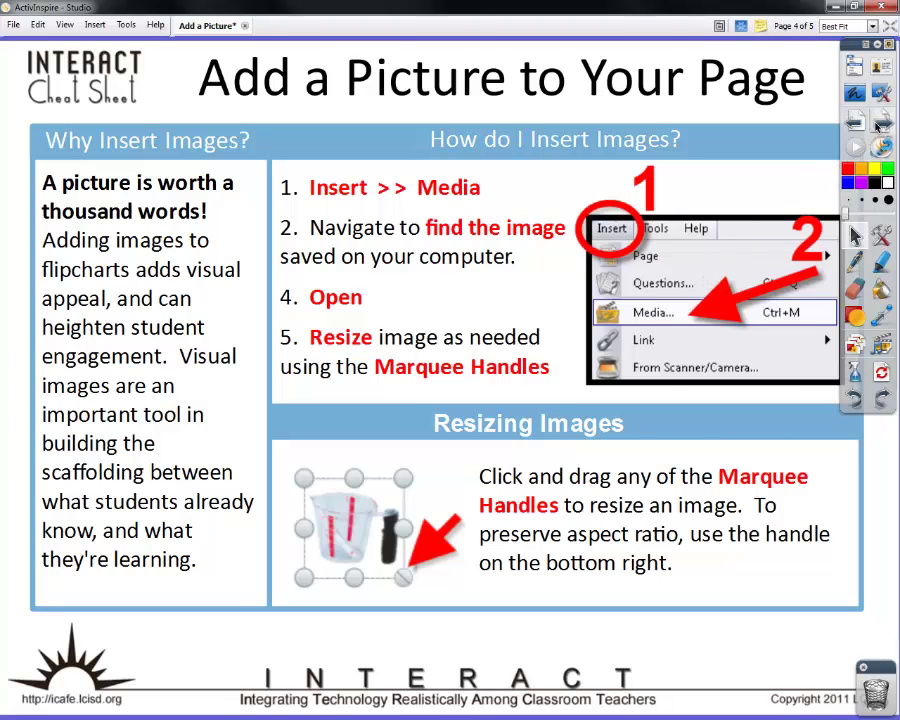
pyautogui.click(880, 121)
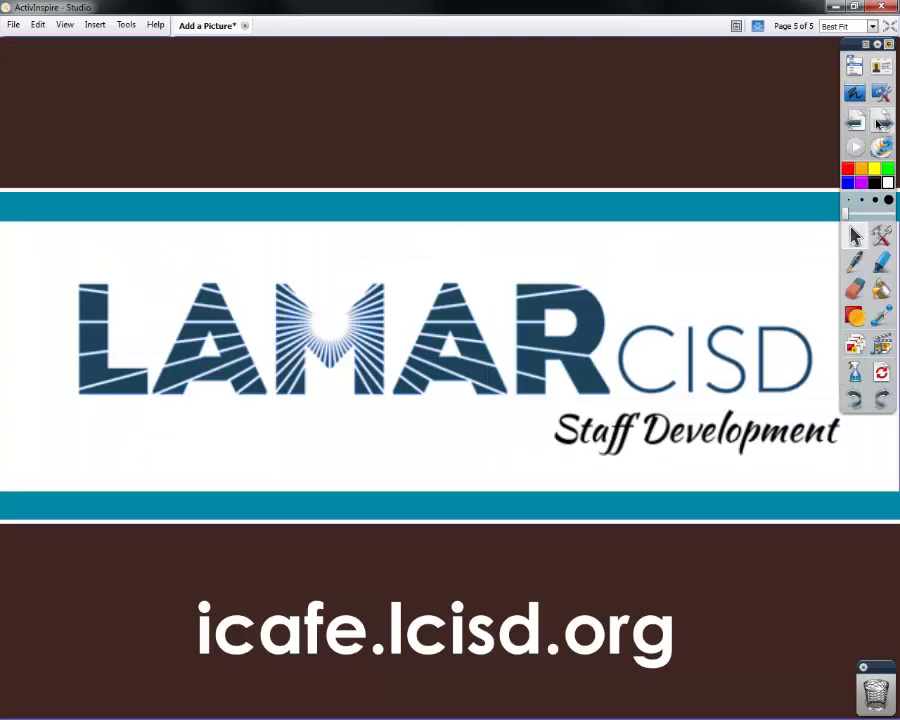